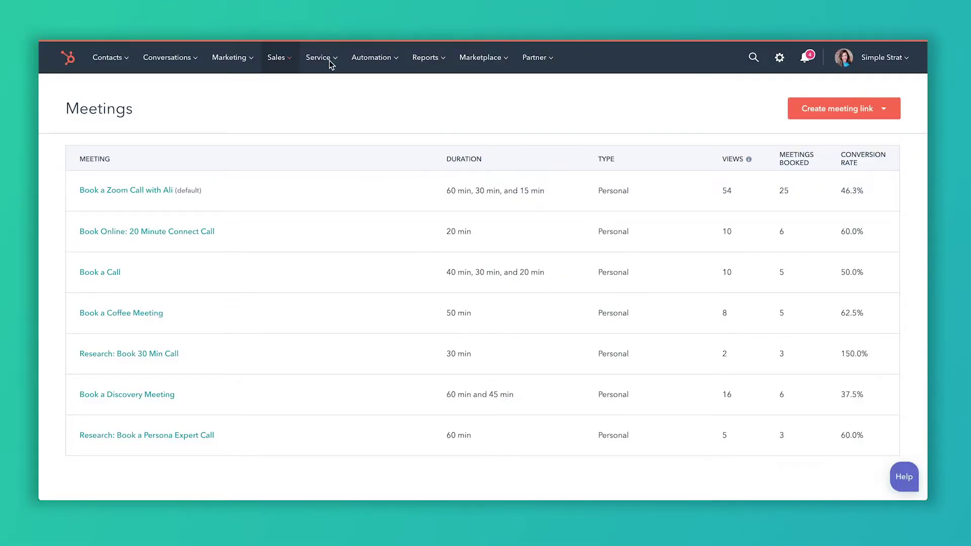
- Start a new Team meeting link from Sales > Meetings to reach the team type choice
{"action": "left_click", "coordinate": [284, 59]}
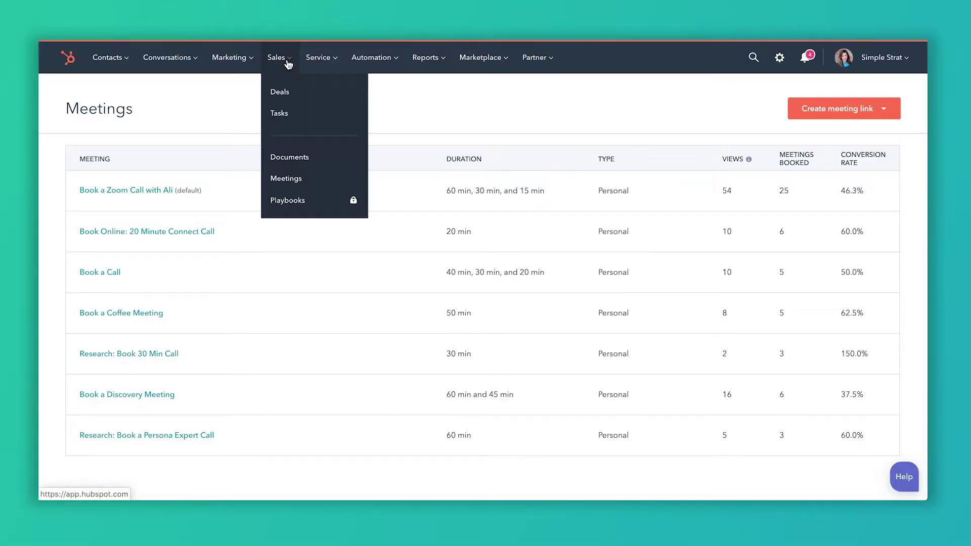
{"action": "left_click", "coordinate": [854, 118]}
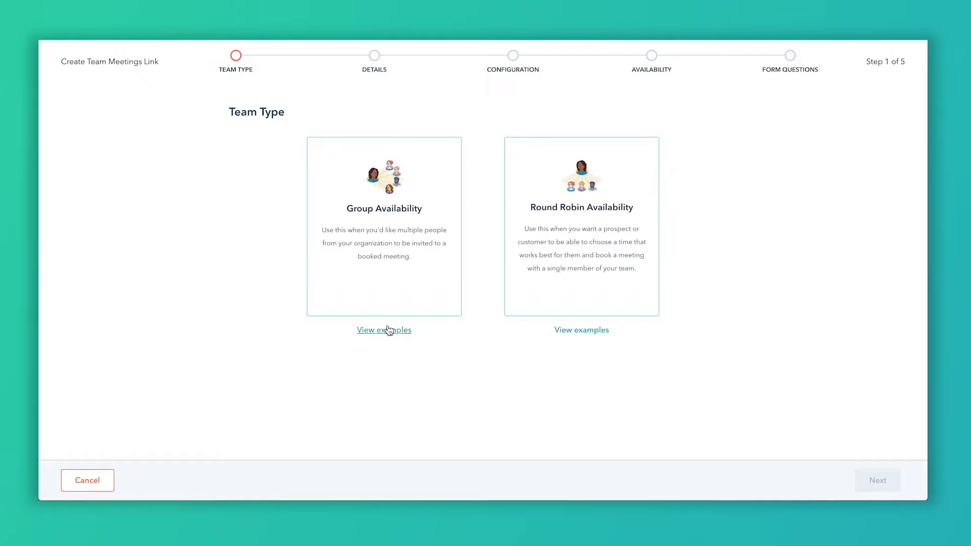
{"action": "mouse_move", "coordinate": [387, 330]}
- Choose Group Availability and add the second team member to the link
{"action": "left_click", "coordinate": [399, 234]}
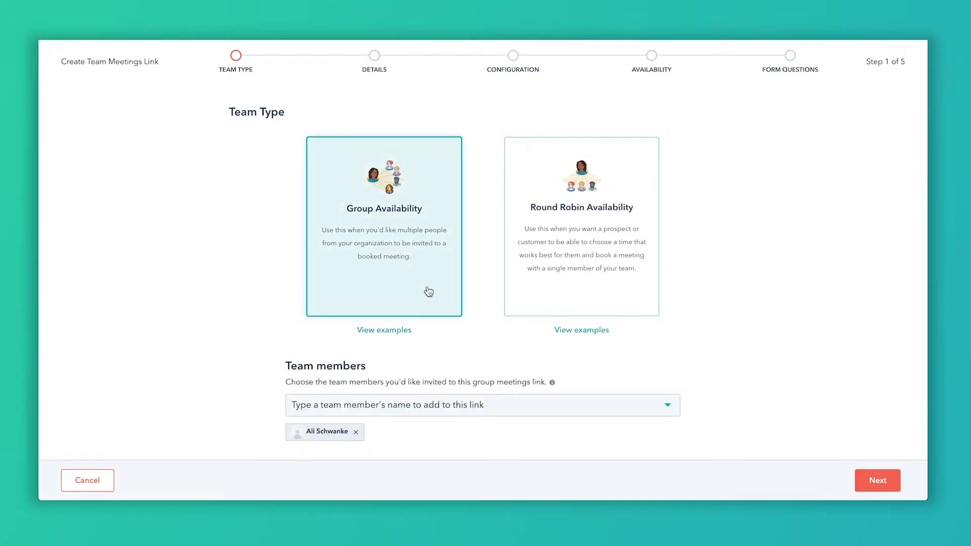
{"action": "scroll", "coordinate": [452, 357], "scroll_direction": "down", "scroll_amount": 1}
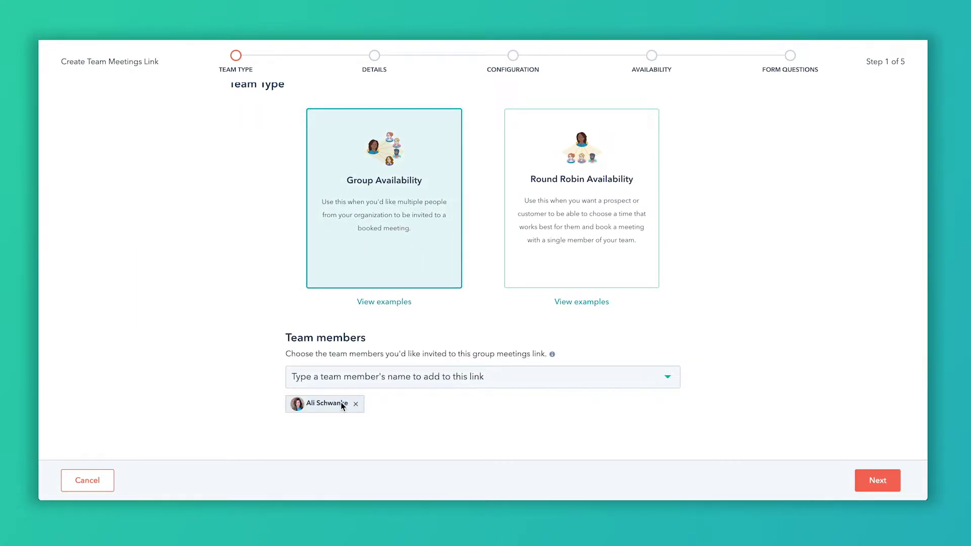
{"action": "left_click", "coordinate": [383, 380]}
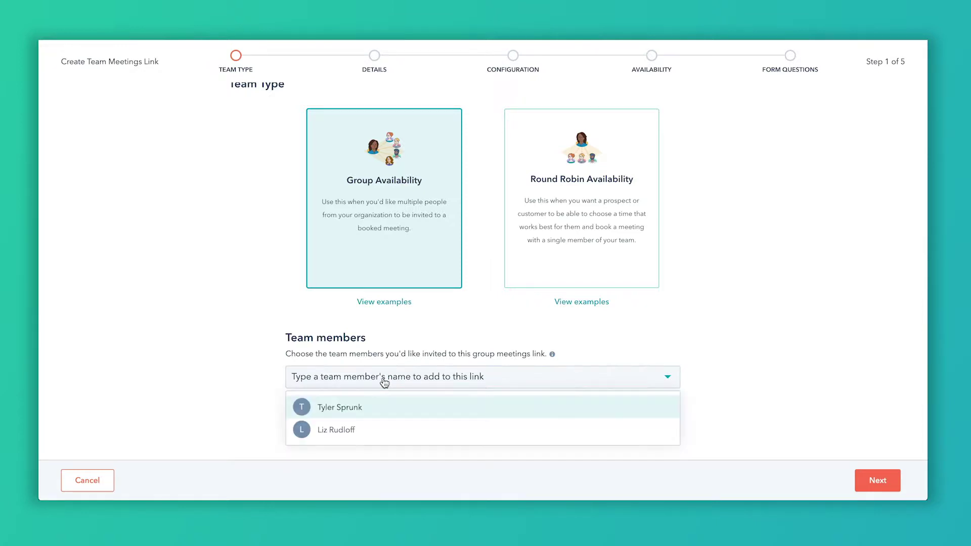
{"action": "left_click", "coordinate": [331, 409]}
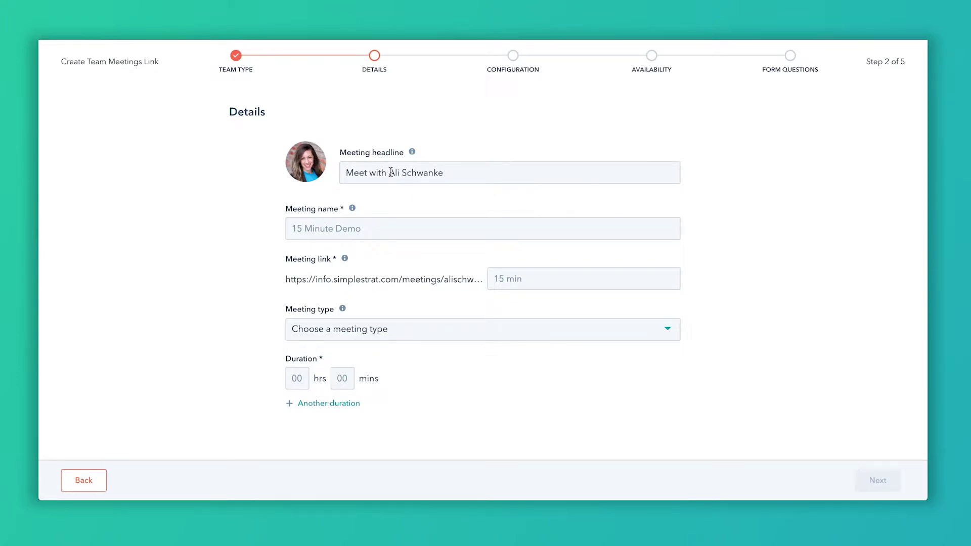
- Begin replacing the meeting headline, then go back to the Team Type step
{"action": "left_click_drag", "start_coordinate": [462, 178], "coordinate": [295, 183]}
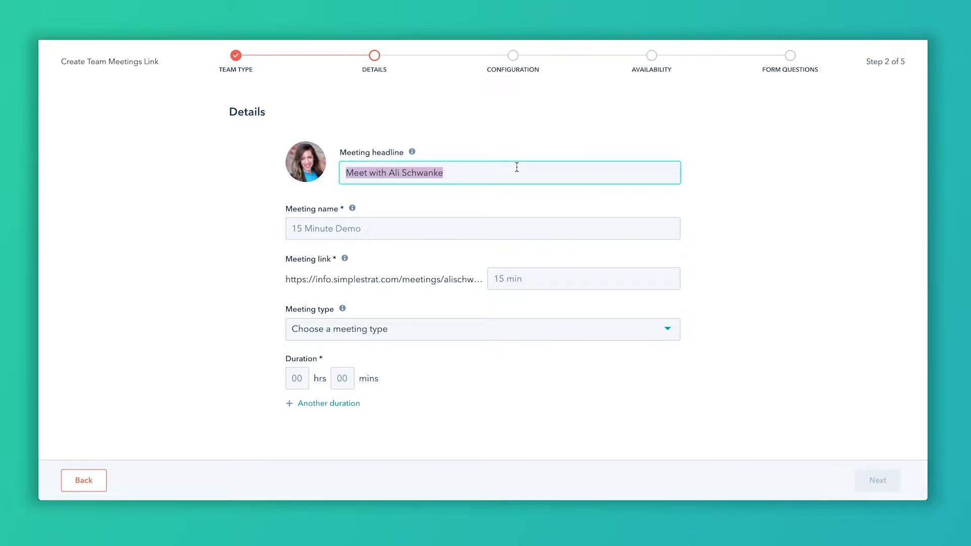
{"action": "type", "text": "Book a m"}
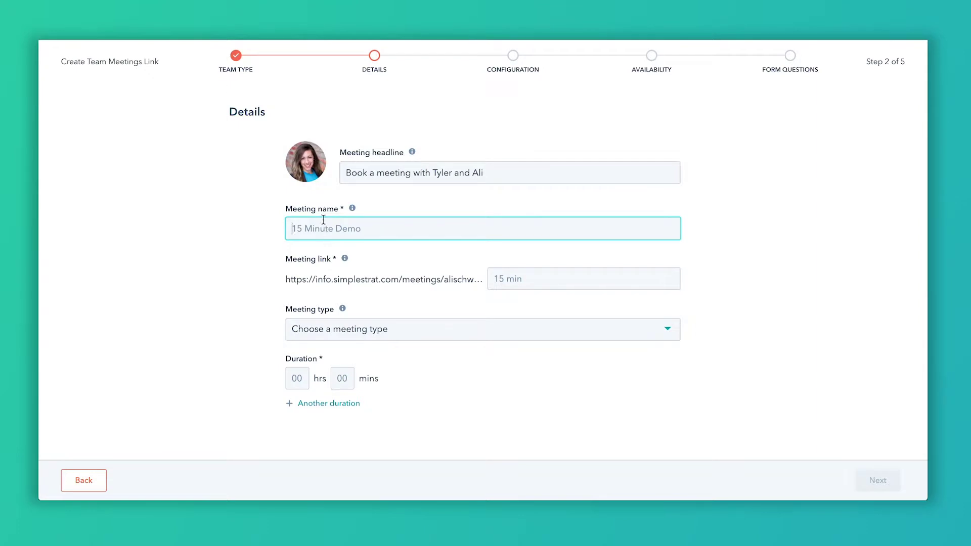
{"action": "left_click", "coordinate": [87, 481]}
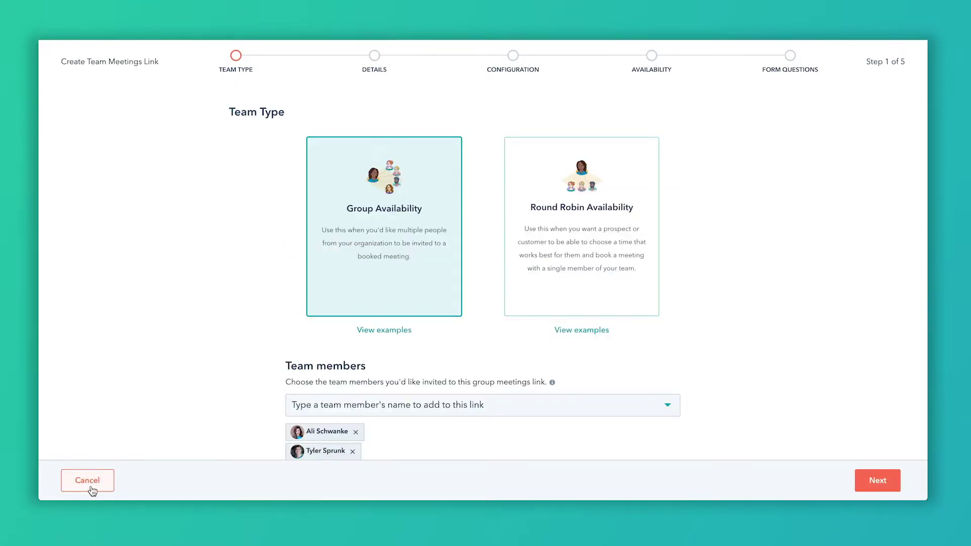
- Cancel and restart a Group Availability team link with both members, advancing to Details
{"action": "left_click", "coordinate": [90, 486]}
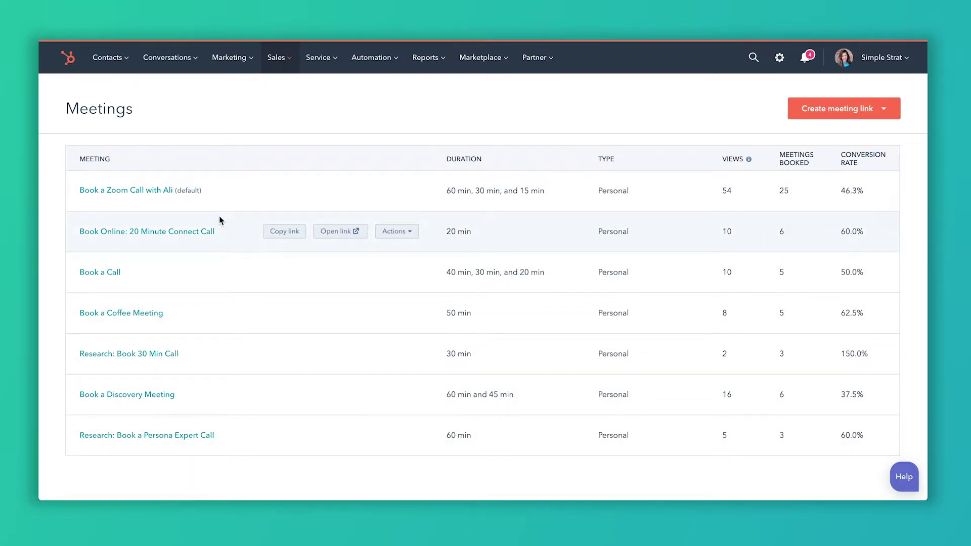
{"action": "left_click", "coordinate": [867, 109]}
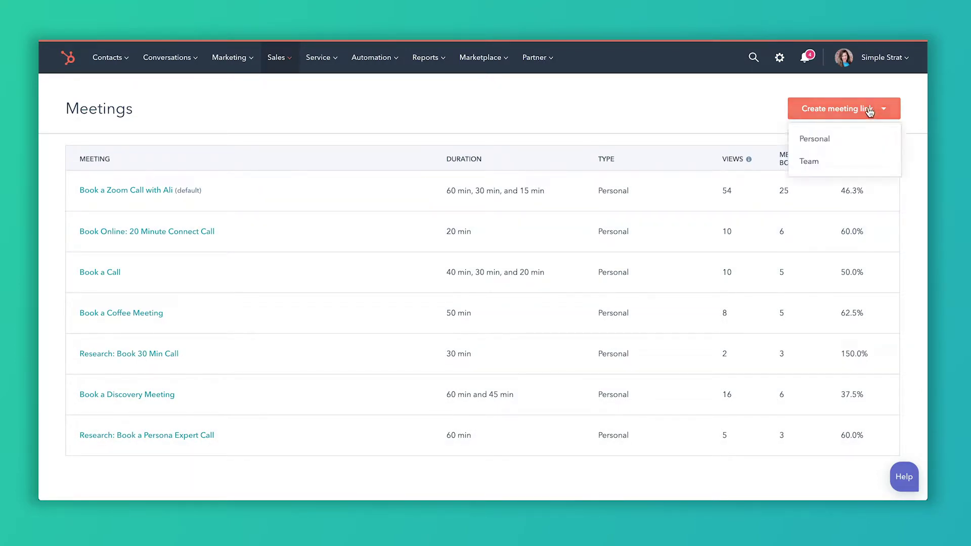
{"action": "left_click", "coordinate": [819, 162]}
{"action": "left_click", "coordinate": [412, 220]}
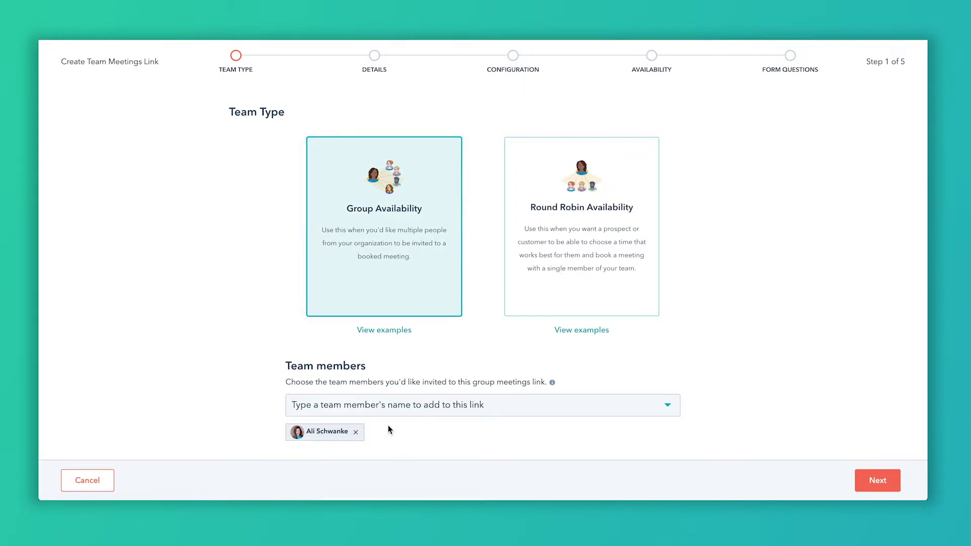
{"action": "left_click", "coordinate": [377, 408]}
{"action": "left_click", "coordinate": [369, 435]}
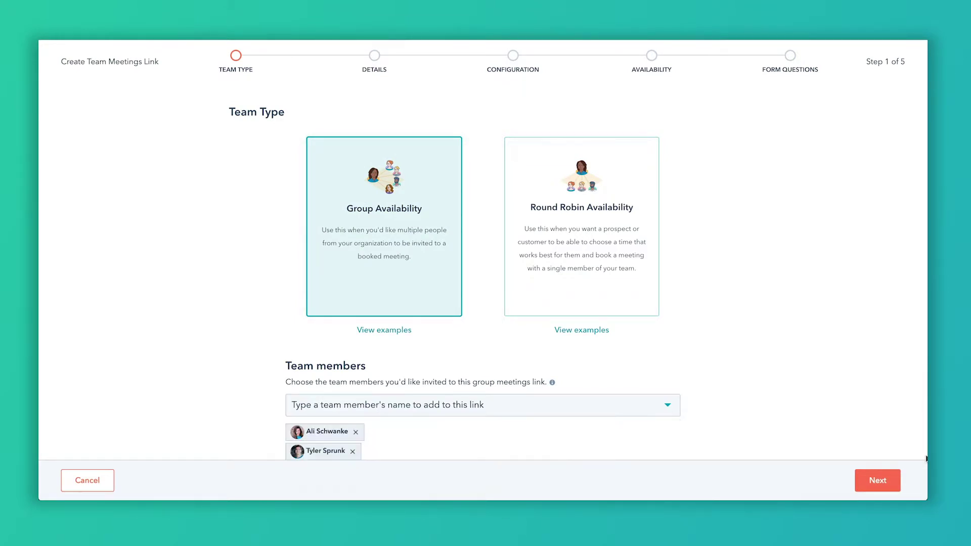
{"action": "left_click", "coordinate": [877, 482]}
{"action": "left_click", "coordinate": [455, 173]}
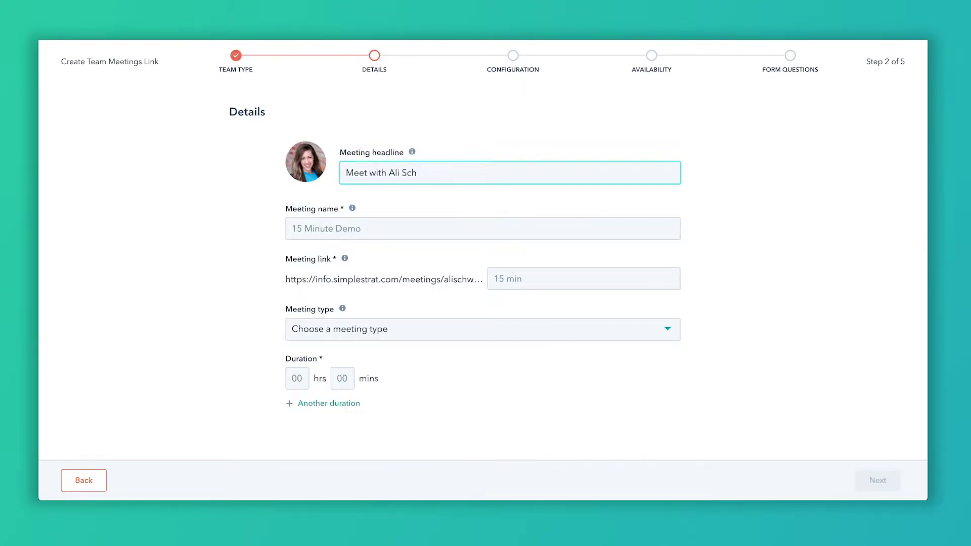
- Retitle the headline to book a meeting with both members and set the slug to their first names
{"action": "key", "text": "ctrl+a"}
{"action": "type", "text": "Book a a"}
{"action": "type", "text": "tg with Tyler"}
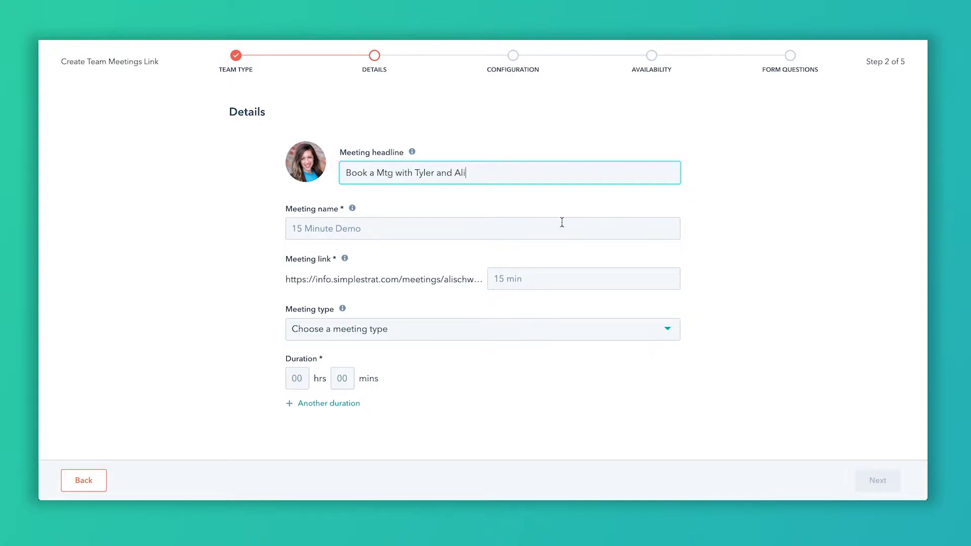
{"action": "left_click", "coordinate": [522, 280]}
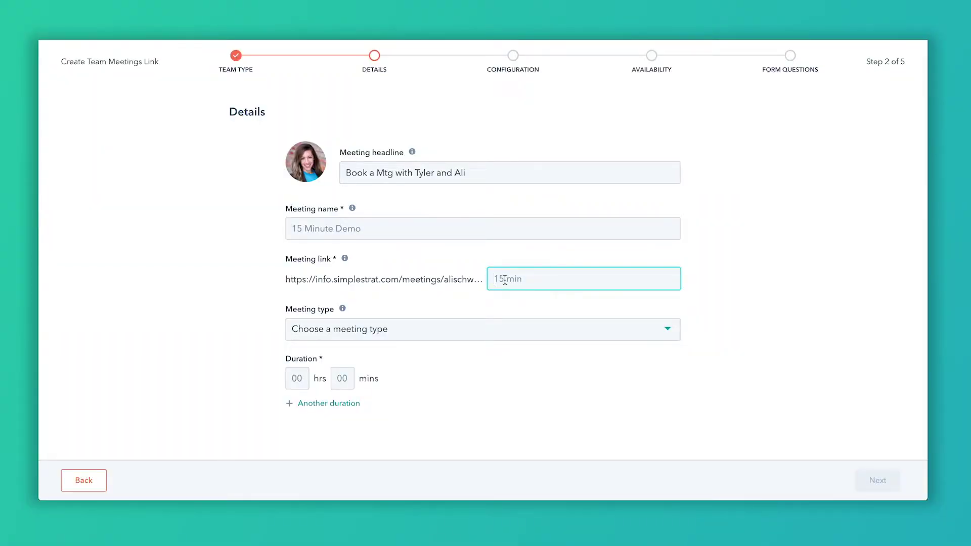
{"action": "type", "text": "tyler-ali"}
- Set the meeting type to Discovery Meeting or Call with 1-hour and 30-minute durations
{"action": "left_click", "coordinate": [407, 338]}
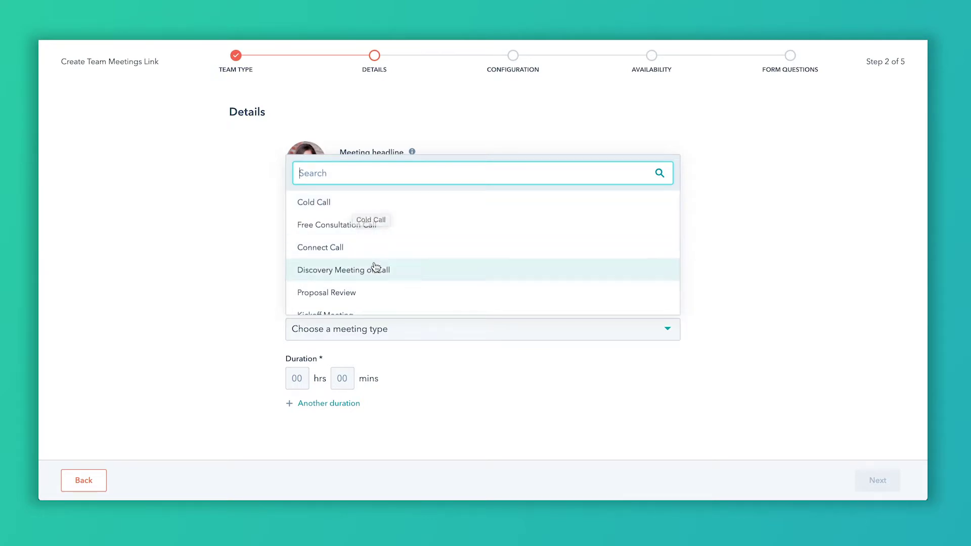
{"action": "left_click", "coordinate": [333, 273]}
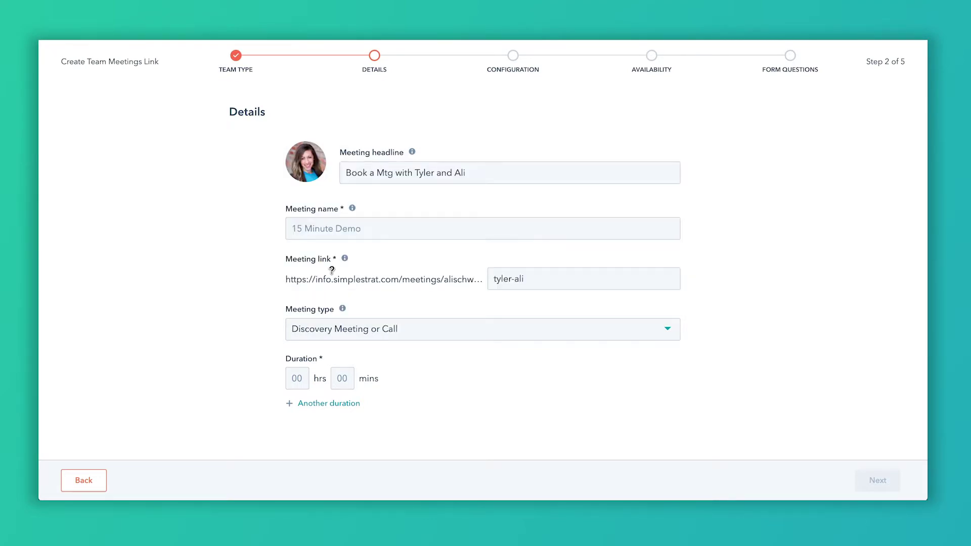
{"action": "left_click", "coordinate": [317, 405]}
{"action": "left_click", "coordinate": [297, 379]}
{"action": "type", "text": "1"}
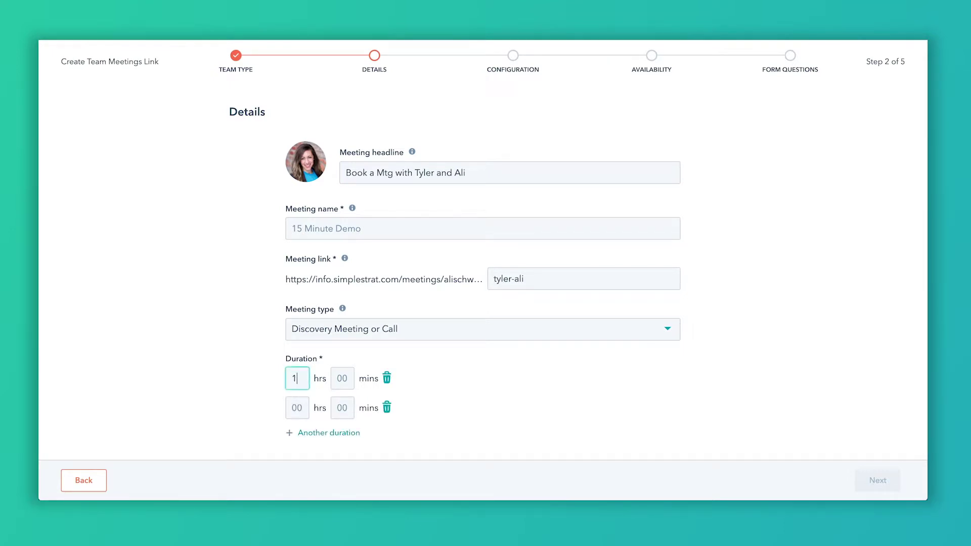
{"action": "left_click", "coordinate": [344, 408]}
{"action": "type", "text": "30"}
{"action": "left_click", "coordinate": [466, 405]}
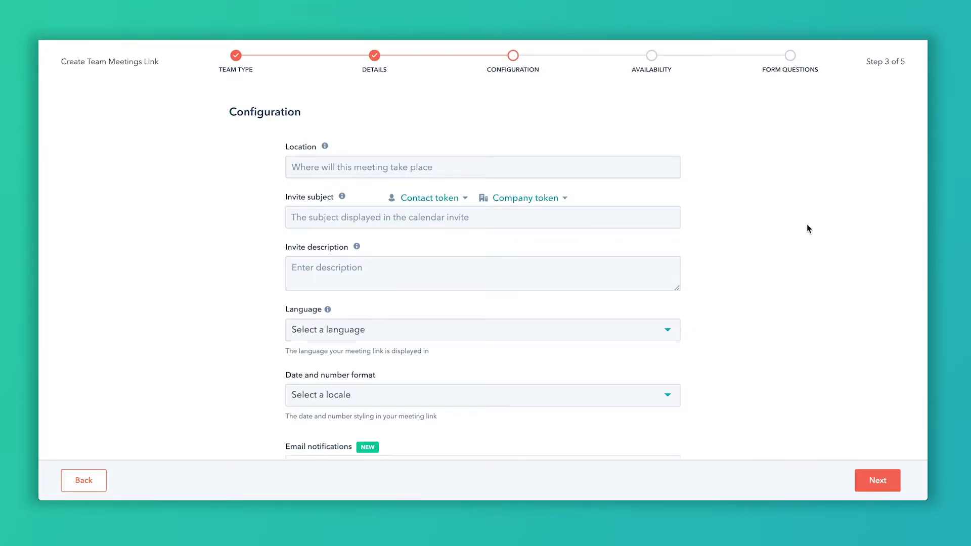
- Compose the invite subject with the contact First name and company Name tokens
{"action": "left_click", "coordinate": [342, 168]}
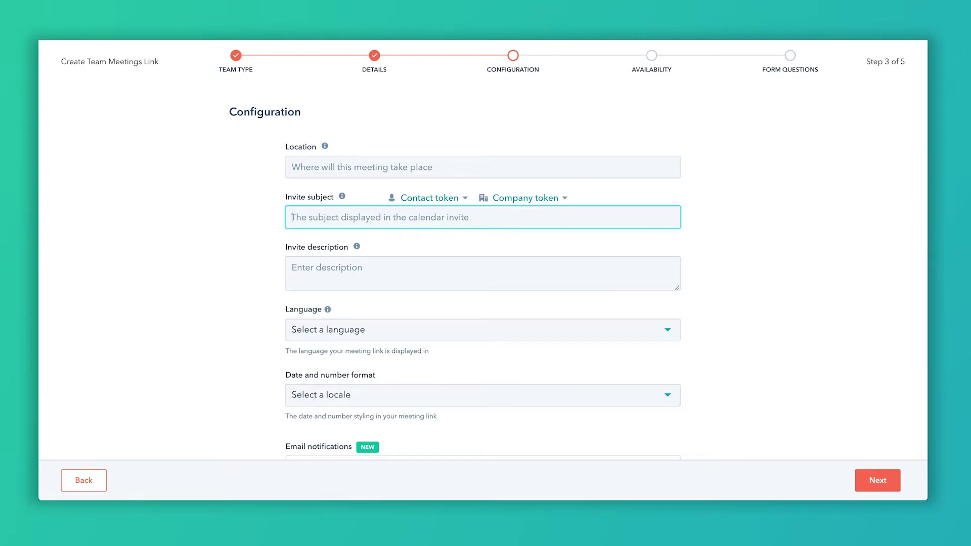
{"action": "type", "text": "Meeting with Tyler "}
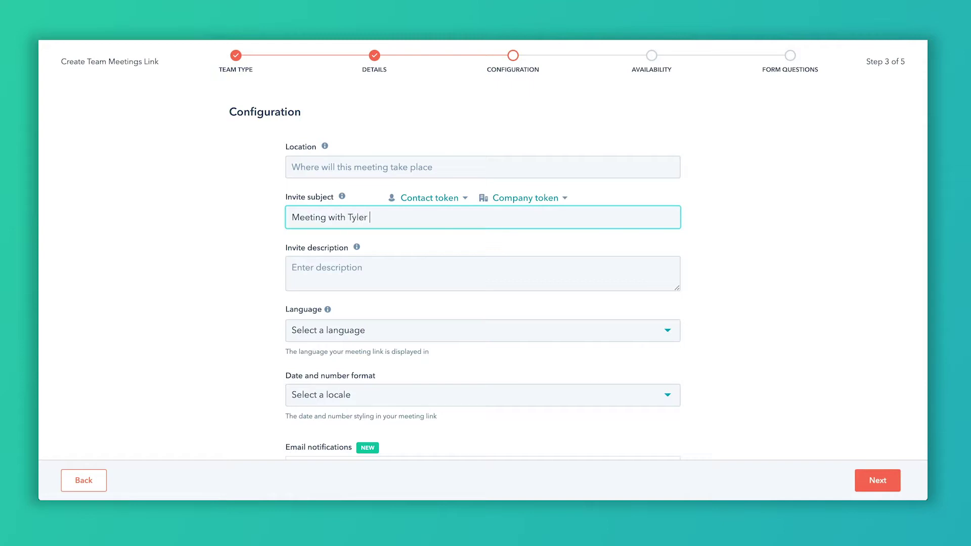
{"action": "type", "text": "and A"}
{"action": "key", "text": "BackSpace"}
{"action": "key", "text": "BackSpace"}
{"action": "key", "text": "BackSpace"}
{"action": "key", "text": "BackSpace"}
{"action": "key", "text": "BackSpace"}
{"action": "key", "text": "BackSpace"}
{"action": "key", "text": "BackSpace"}
{"action": "key", "text": "BackSpace"}
{"action": "key", "text": "BackSpace"}
{"action": "key", "text": "BackSpace"}
{"action": "type", "text": "Simple Strat <>"}
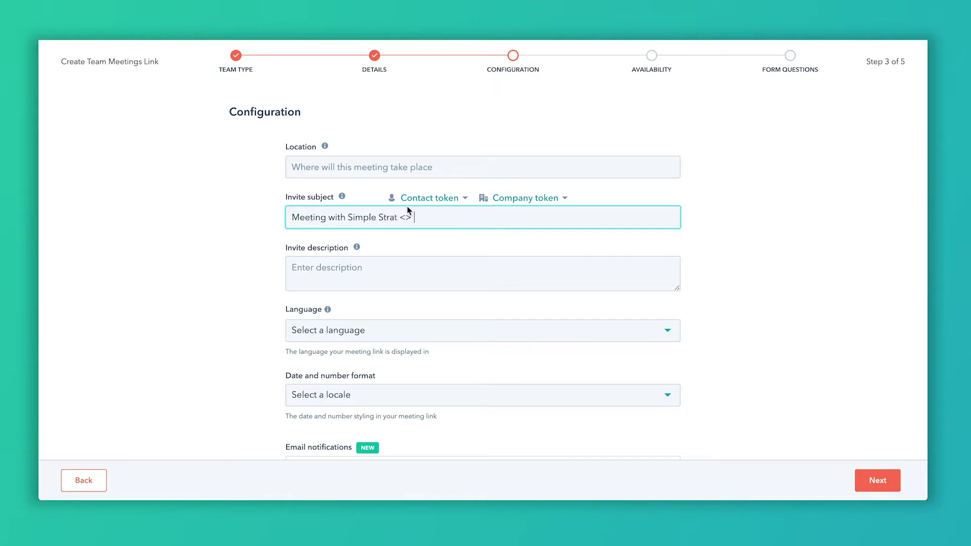
{"action": "left_click", "coordinate": [458, 198]}
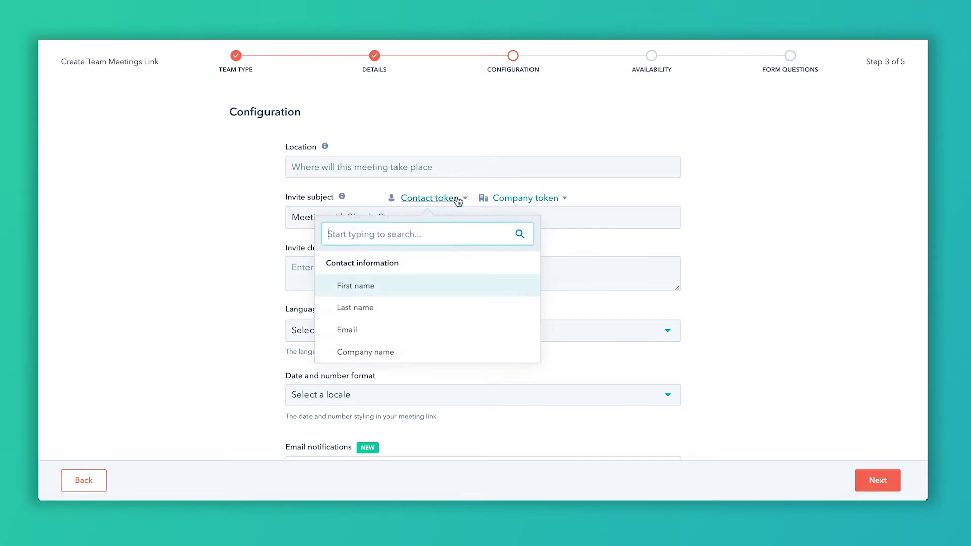
{"action": "left_click", "coordinate": [360, 287]}
{"action": "type", "text": "from"}
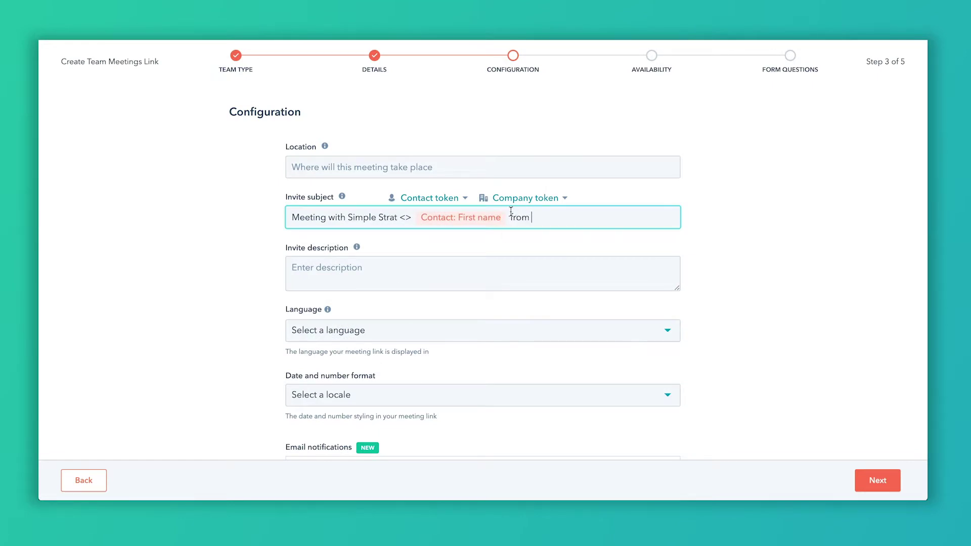
{"action": "left_click", "coordinate": [520, 199]}
{"action": "left_click", "coordinate": [457, 167]}
- Set the meeting language to English and the location to zoom.us
{"action": "left_click", "coordinate": [334, 277]}
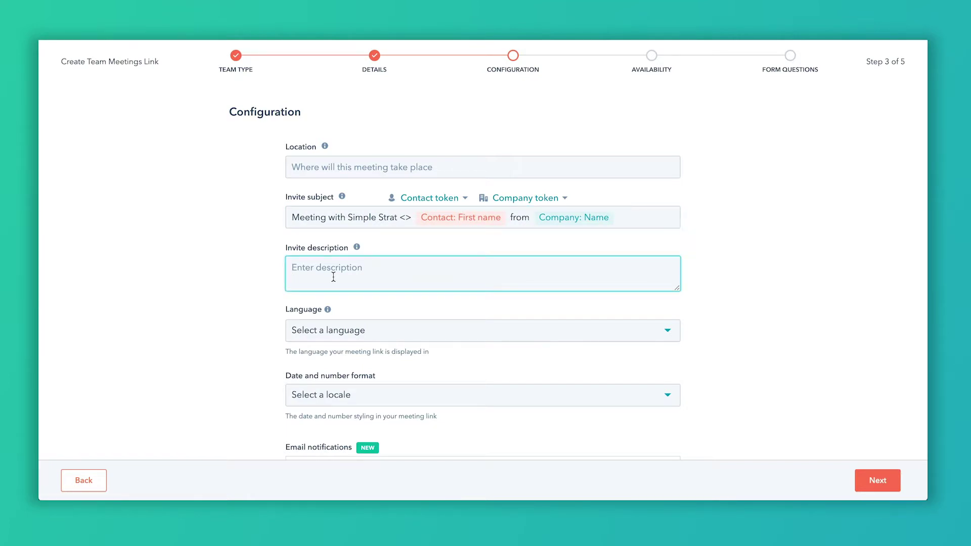
{"action": "left_click", "coordinate": [363, 336]}
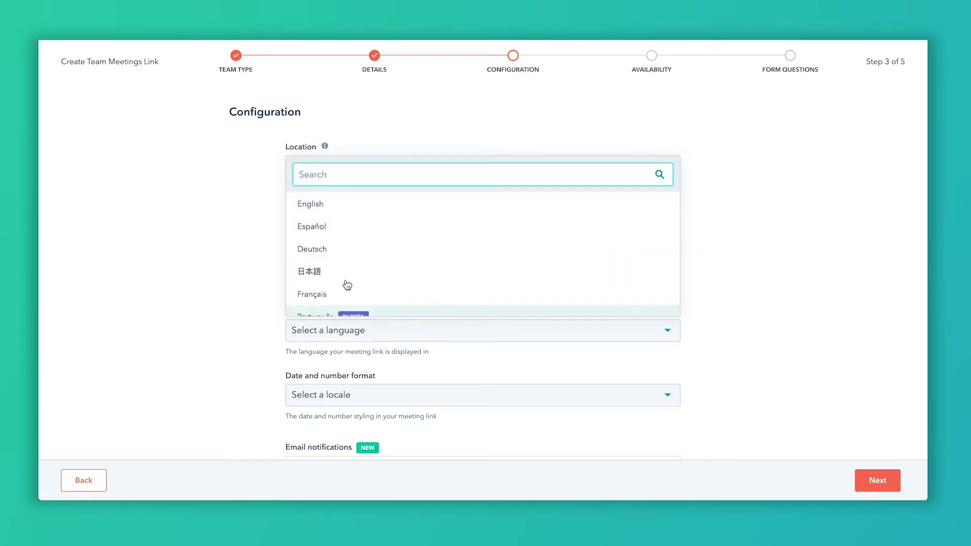
{"action": "left_click", "coordinate": [324, 207]}
{"action": "scroll", "coordinate": [465, 428], "scroll_direction": "down", "scroll_amount": 3}
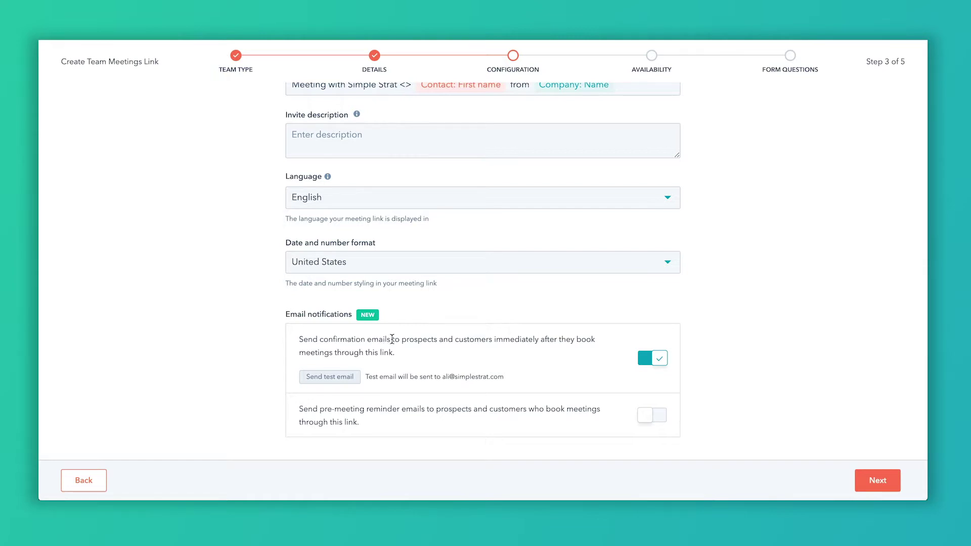
{"action": "scroll", "coordinate": [395, 309], "scroll_direction": "up", "scroll_amount": 2}
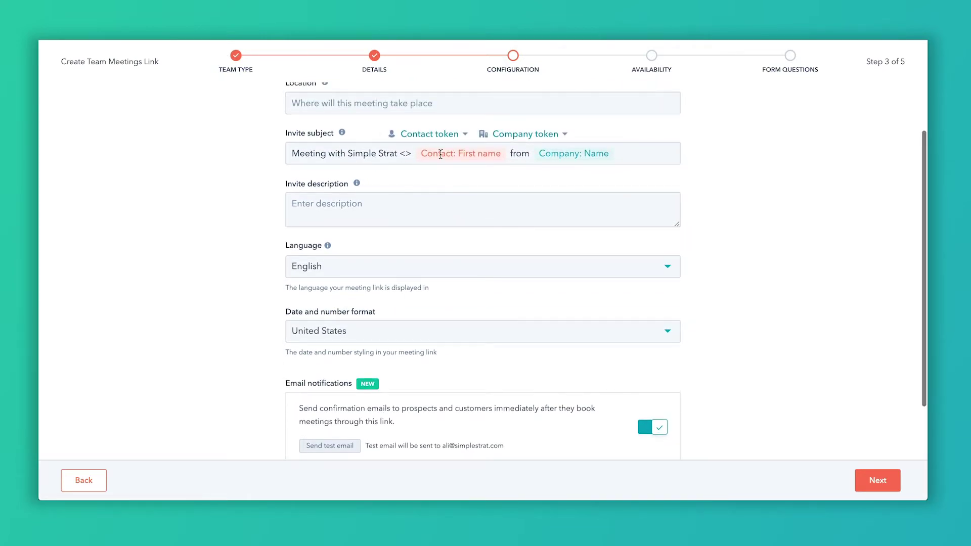
{"action": "scroll", "coordinate": [441, 155], "scroll_direction": "up", "scroll_amount": 1}
{"action": "left_click", "coordinate": [381, 127]}
{"action": "type", "text": "zoom"}
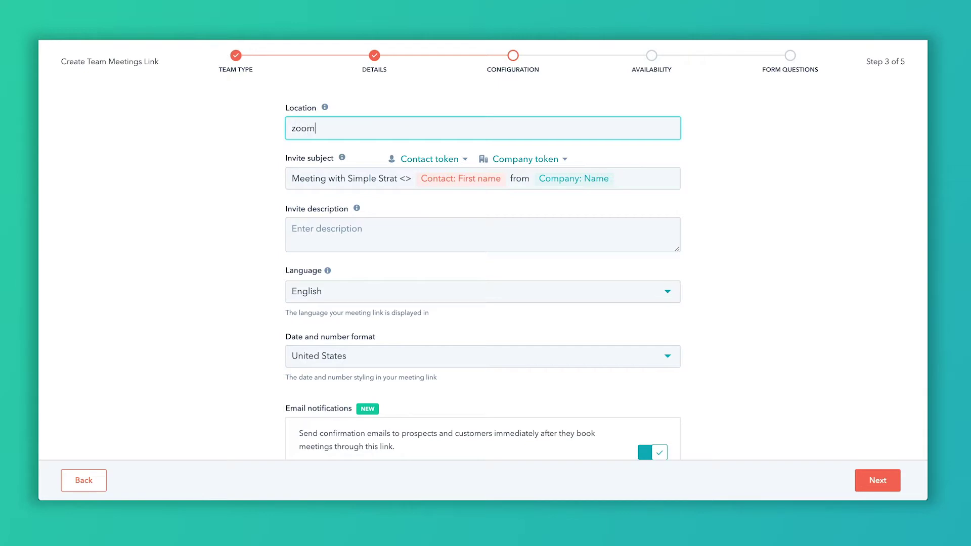
{"action": "type", "text": ".us"}
{"action": "scroll", "coordinate": [572, 292], "scroll_direction": "down", "scroll_amount": 2}
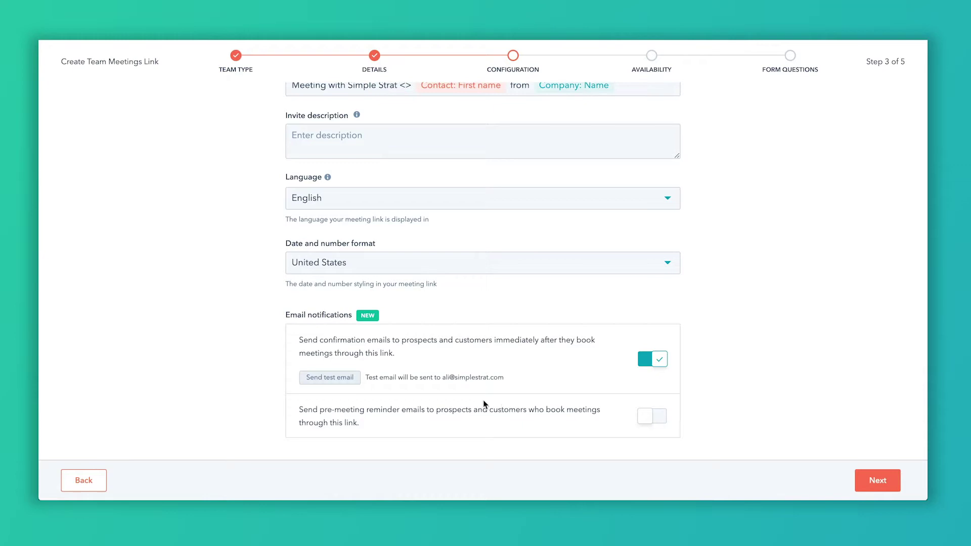
{"action": "left_click", "coordinate": [886, 483]}
- Shorten Monday's availability to end at 12:00 PM instead of 5:00 PM
{"action": "scroll", "coordinate": [738, 316], "scroll_direction": "down", "scroll_amount": 2}
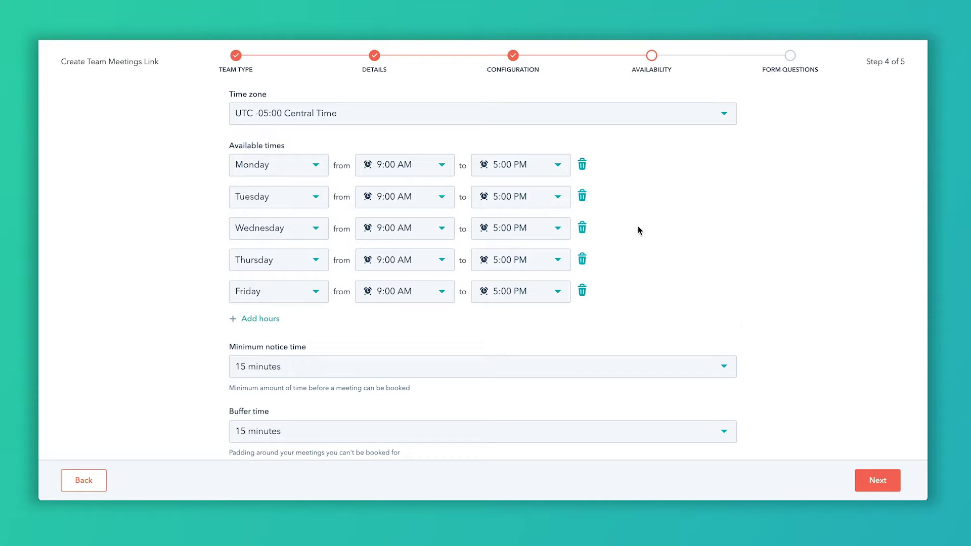
{"action": "left_click", "coordinate": [556, 164]}
{"action": "scroll", "coordinate": [542, 232], "scroll_direction": "up", "scroll_amount": 3}
{"action": "scroll", "coordinate": [541, 230], "scroll_direction": "up", "scroll_amount": 4}
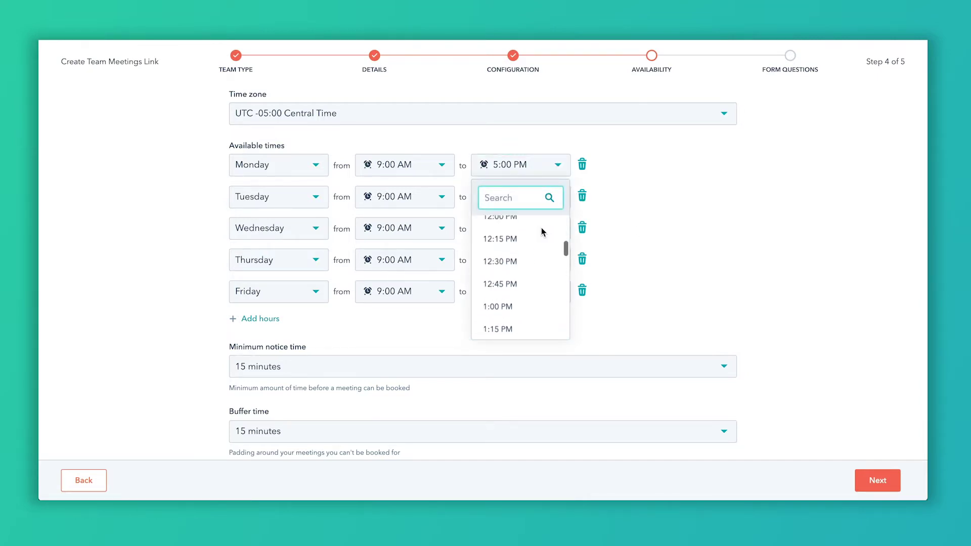
{"action": "left_click", "coordinate": [532, 230]}
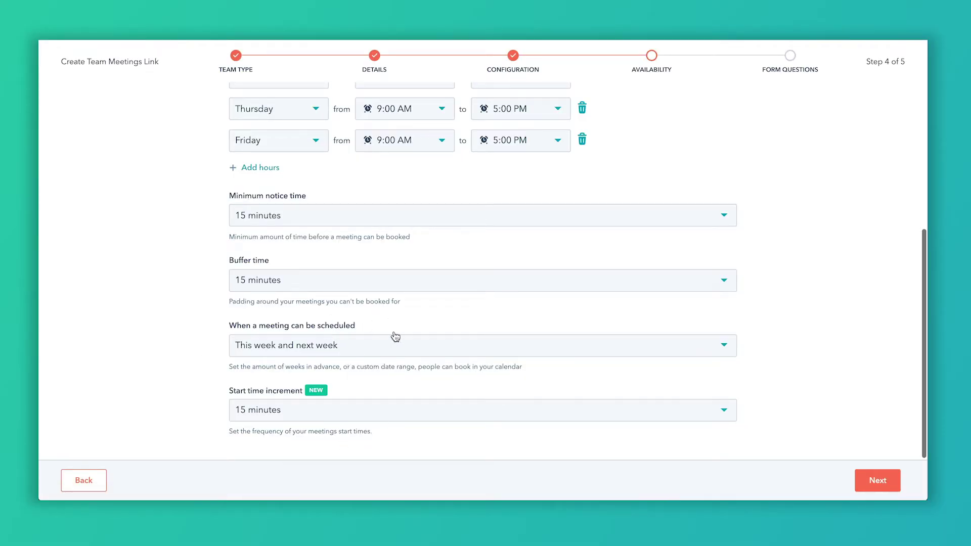
{"action": "scroll", "coordinate": [870, 346], "scroll_direction": "up", "scroll_amount": 1}
{"action": "scroll", "coordinate": [869, 342], "scroll_direction": "up", "scroll_amount": 4}
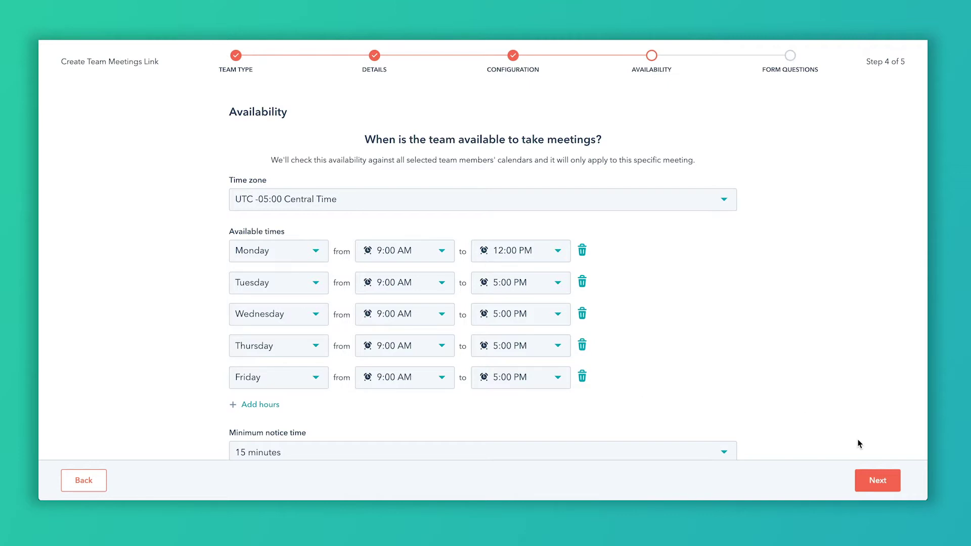
{"action": "left_click", "coordinate": [882, 483]}
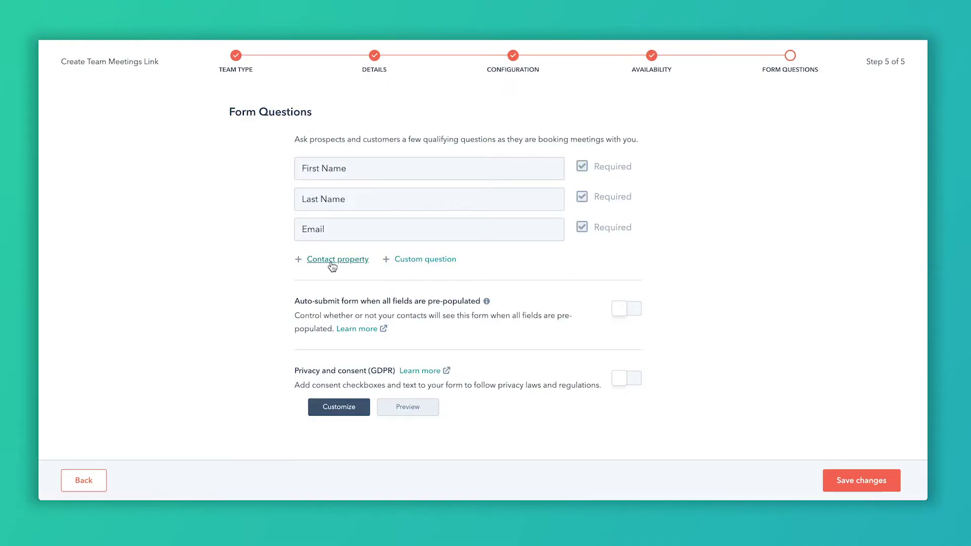
- Skip adding a contact property question, save the link with default questions, and view its embed code
{"action": "left_click", "coordinate": [333, 259]}
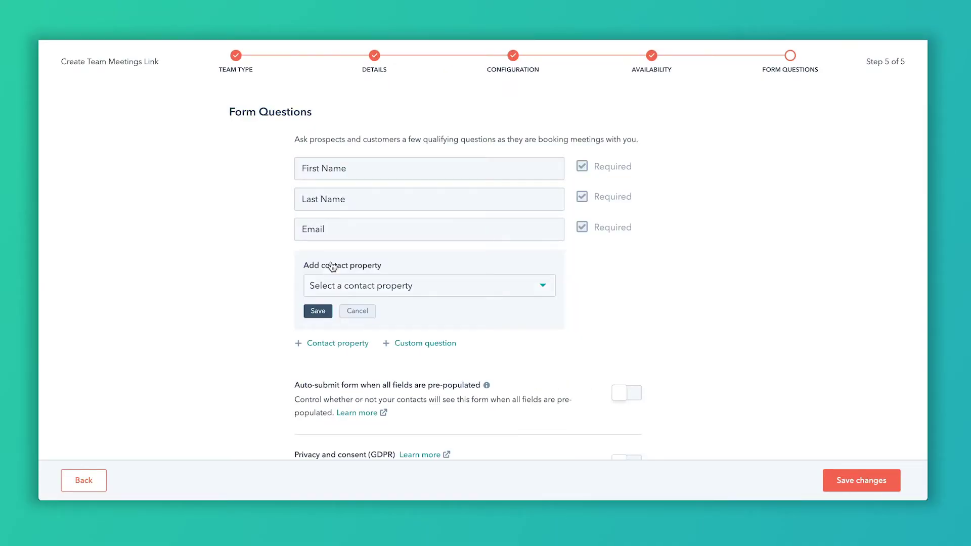
{"action": "left_click", "coordinate": [361, 293]}
{"action": "left_click", "coordinate": [641, 297]}
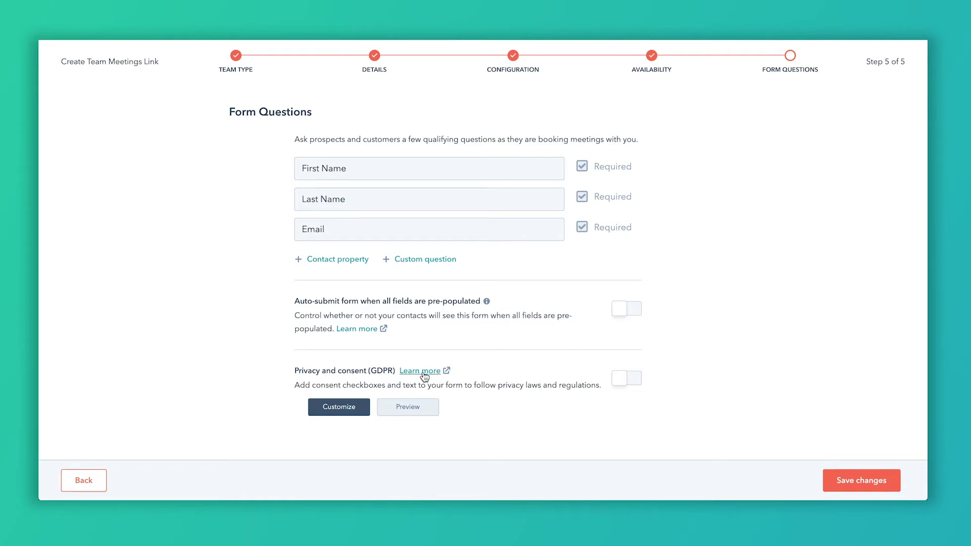
{"action": "left_click", "coordinate": [868, 486]}
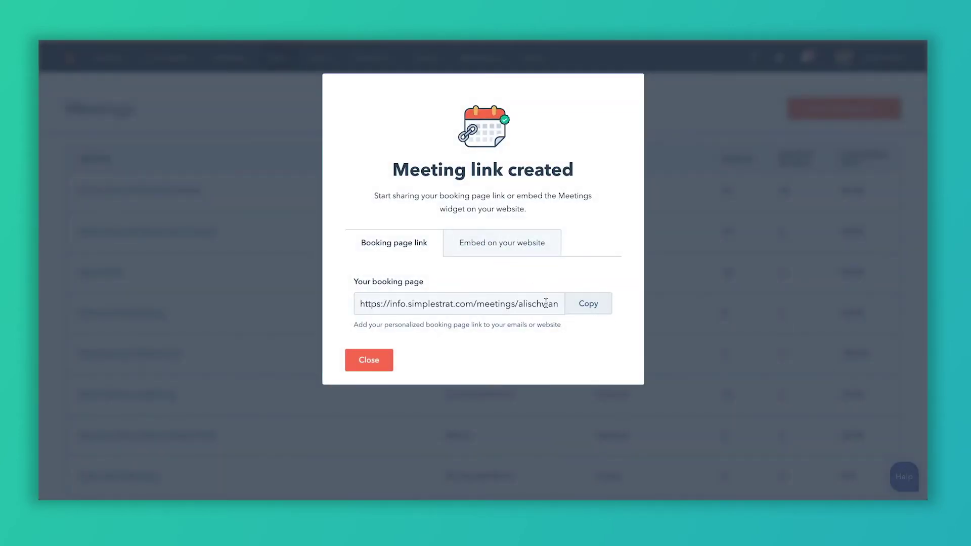
{"action": "double_click", "coordinate": [488, 242]}
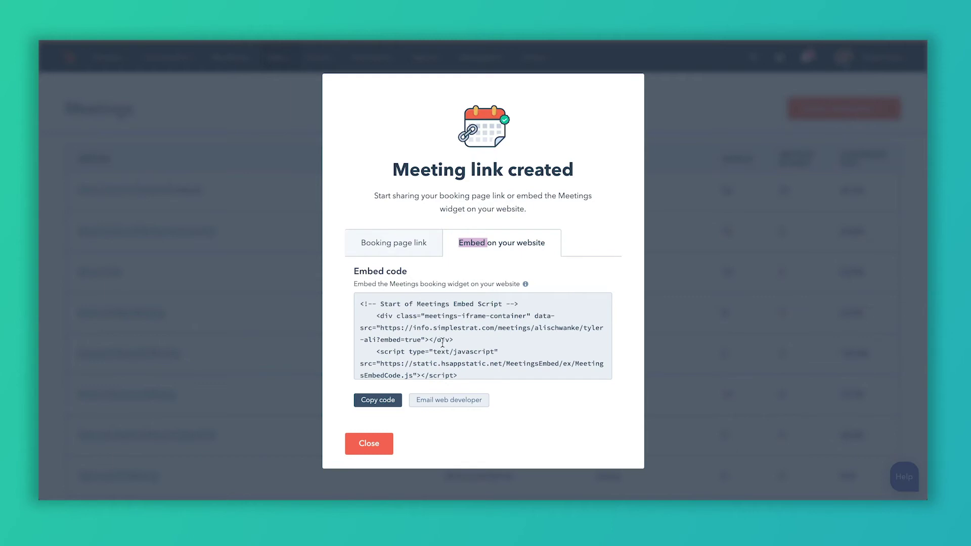
- Copy the booking page link and load it in a new browser tab
{"action": "left_click", "coordinate": [397, 243]}
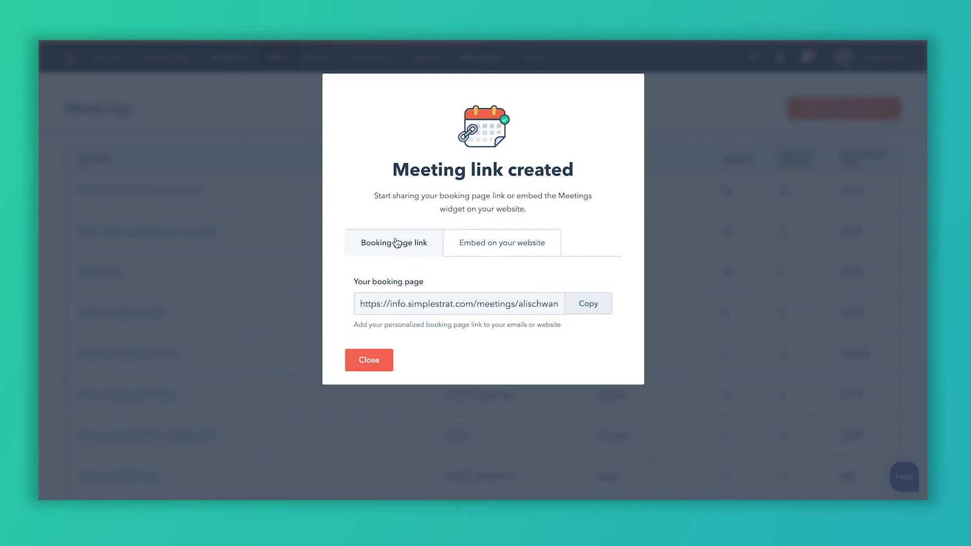
{"action": "left_click", "coordinate": [598, 310]}
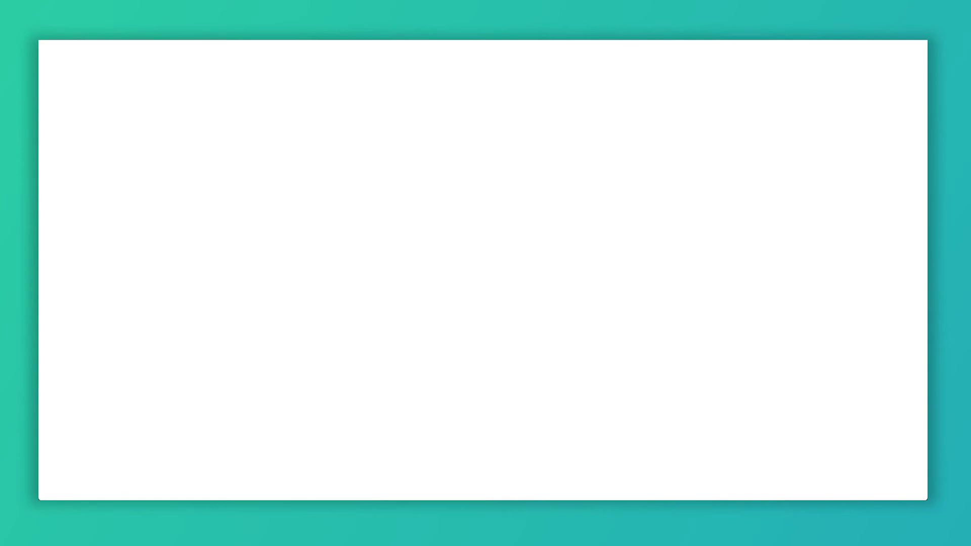
{"action": "key", "text": "ctrl+v"}
{"action": "key", "text": "Return"}
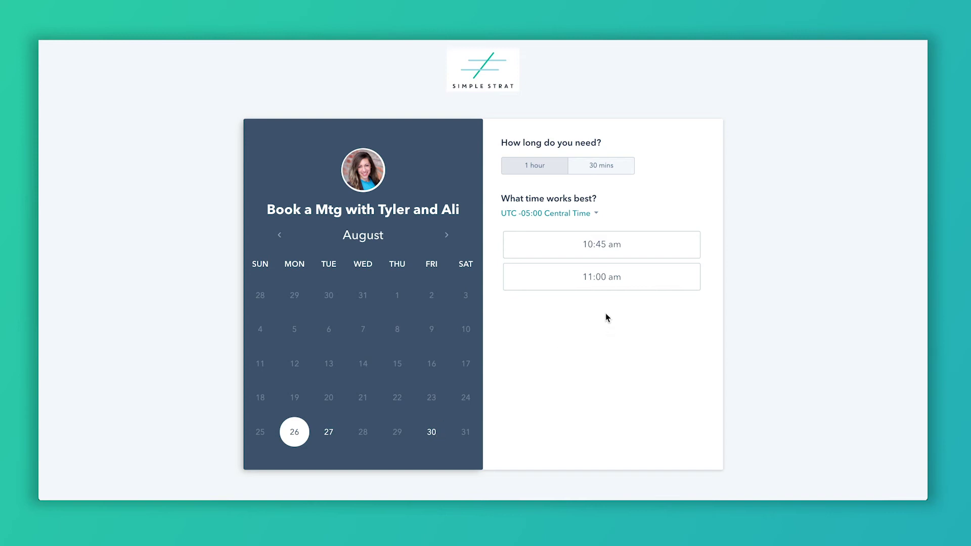
- On the preview booking page, pick Friday, August 30 and the 9:30 am slot
{"action": "left_click", "coordinate": [433, 435]}
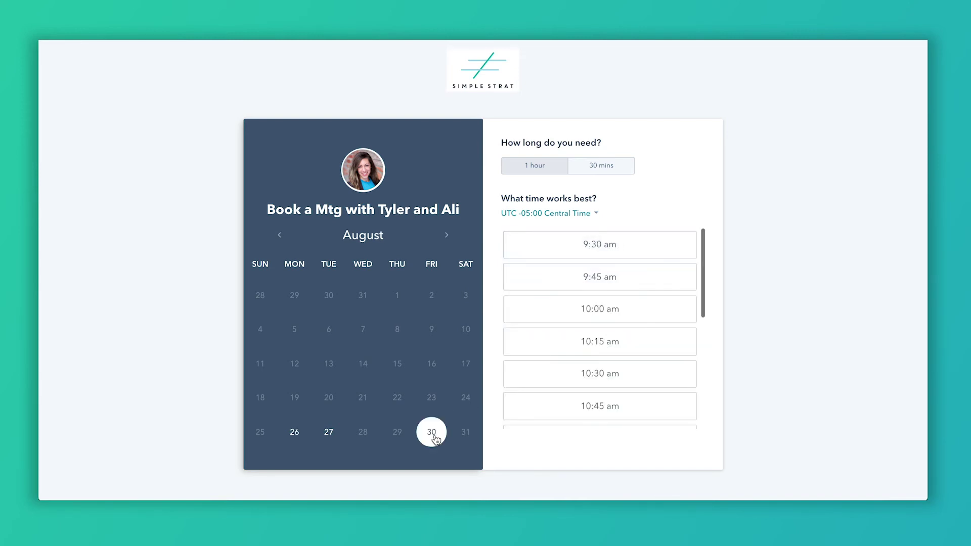
{"action": "left_click", "coordinate": [610, 246]}
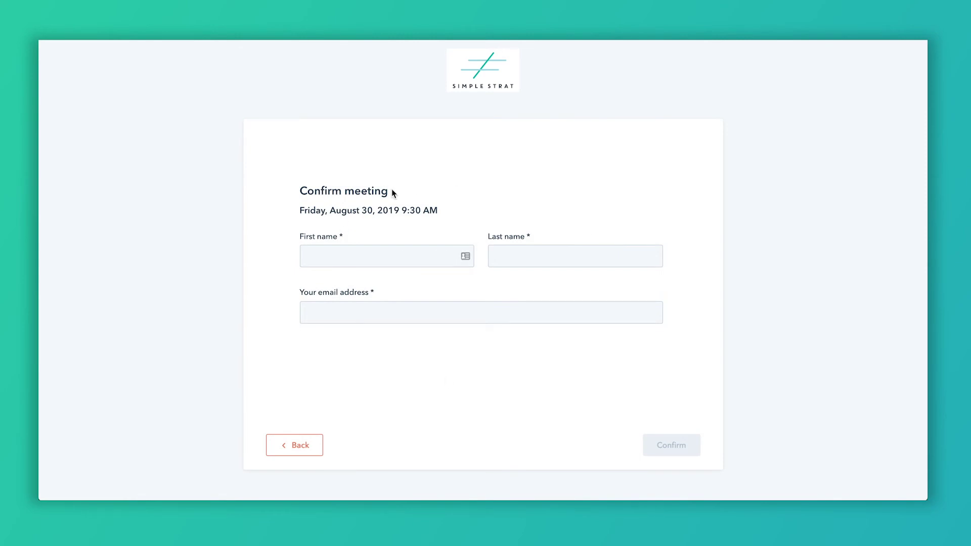